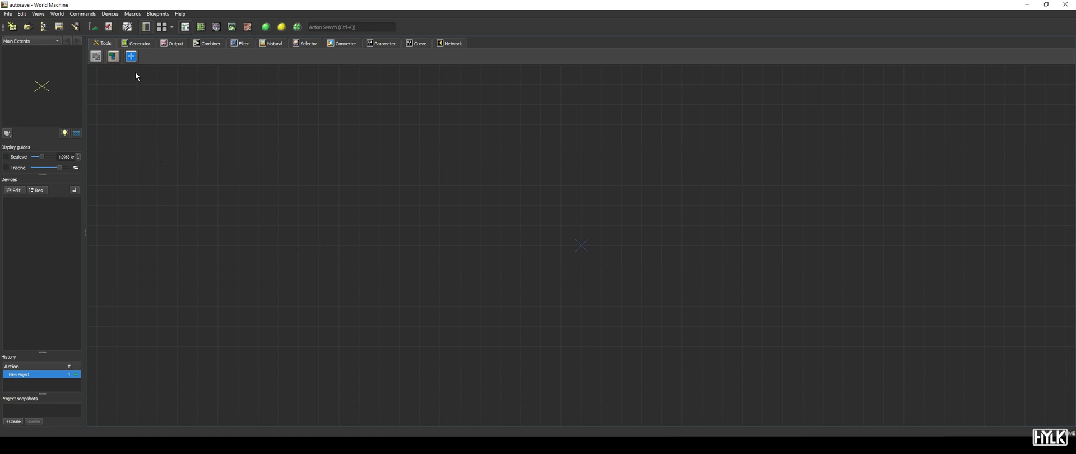
Add a Constant device from the Generator tab and set its Height to 39.0456 m.
left_click(146, 43)
left_click(219, 56)
left_click(425, 227)
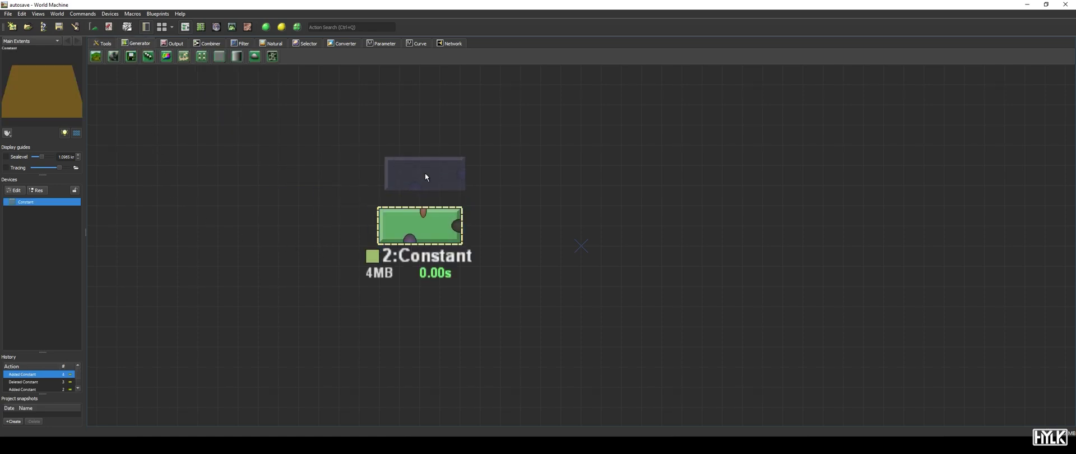
key("Escape")
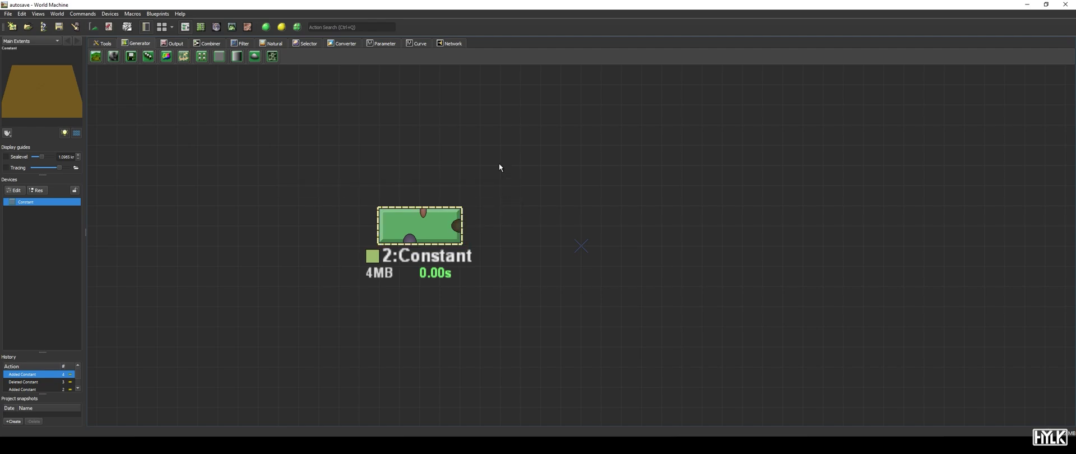
double_click(443, 234)
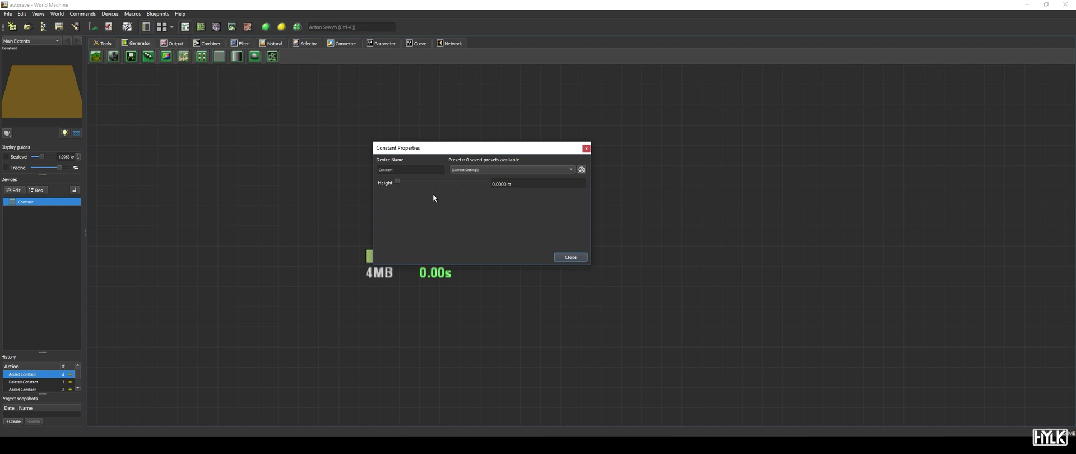
left_click_drag(396, 179, 490, 216)
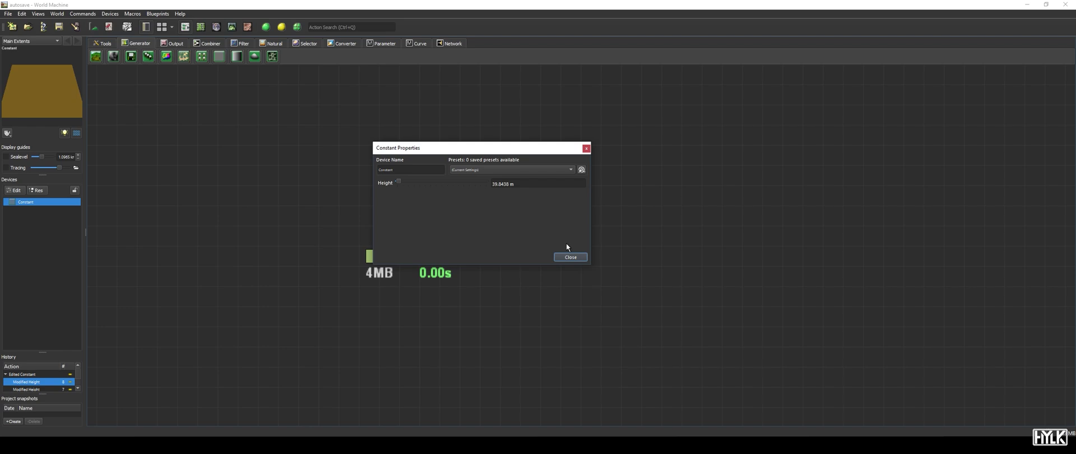
left_click(567, 258)
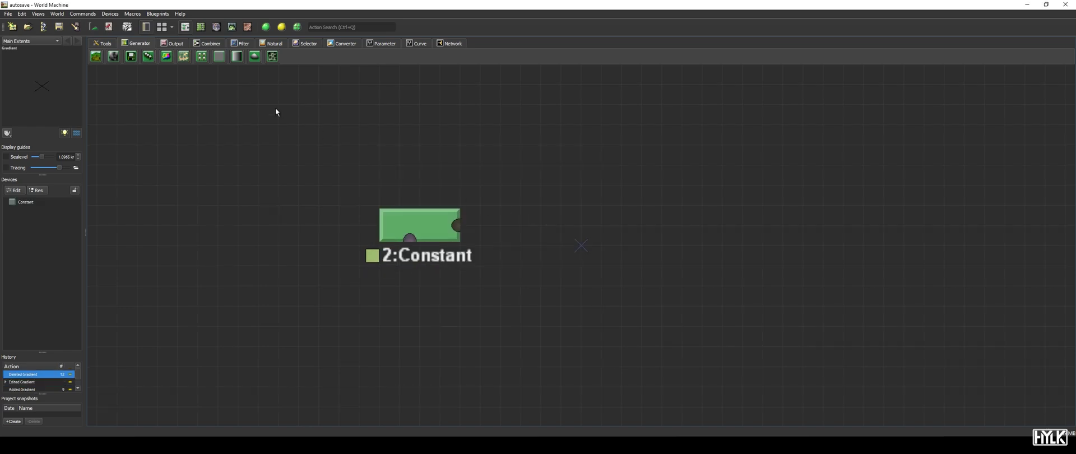
Place a Gradient device above the Constant in the graph.
left_click(237, 56)
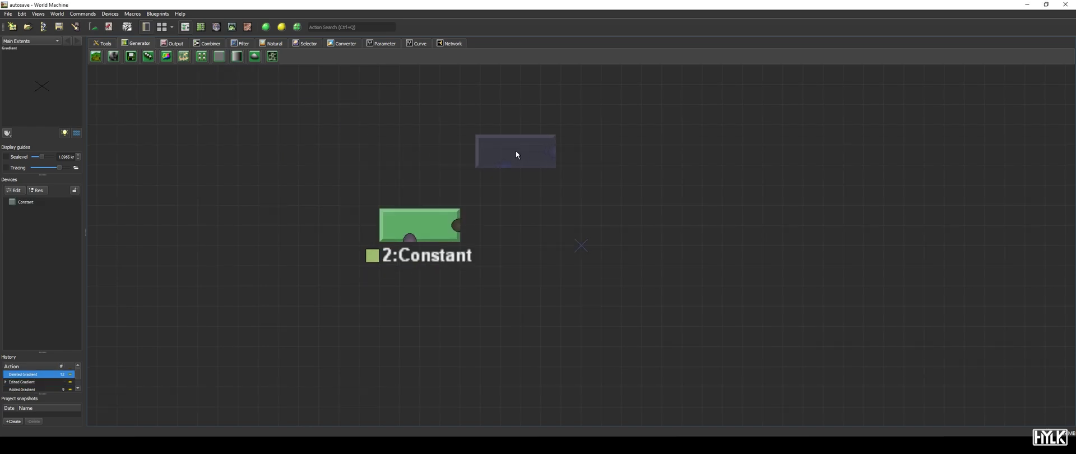
left_click(517, 148)
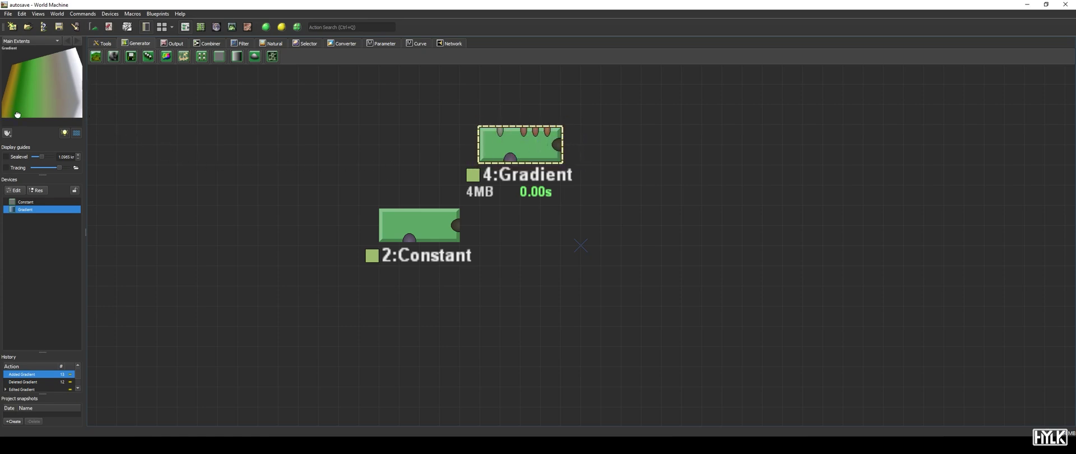
double_click(532, 147)
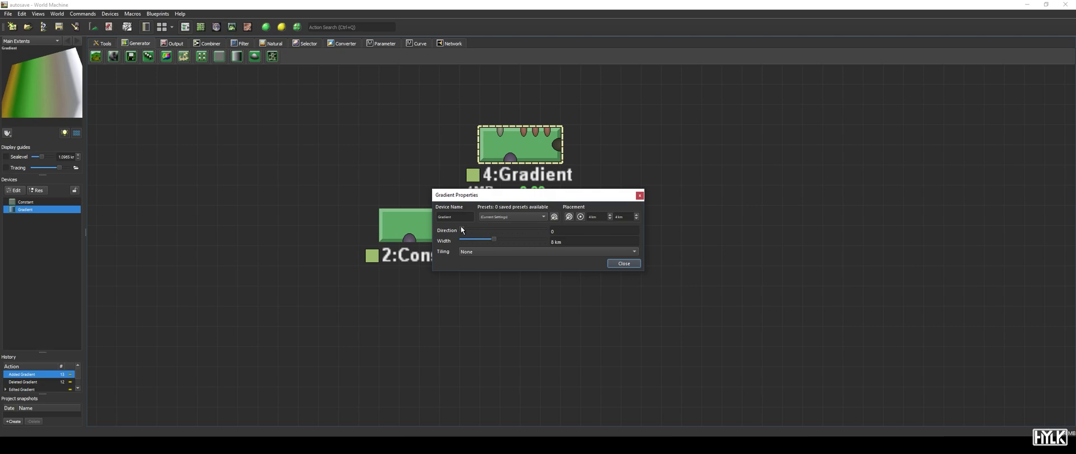
Set the Gradient's width to 1.18565 km and its Tiling to Discontinuous.
left_click_drag(461, 229, 485, 240)
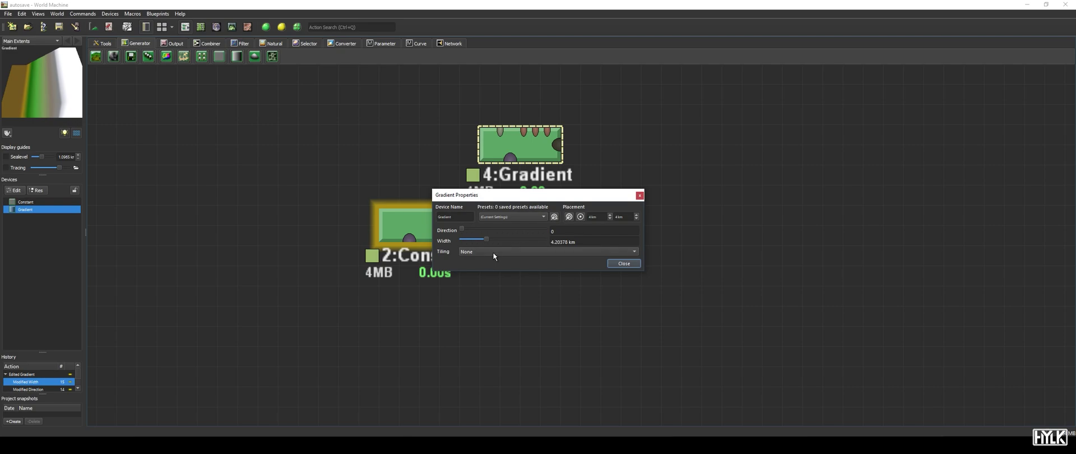
left_click(493, 251)
left_click(495, 261)
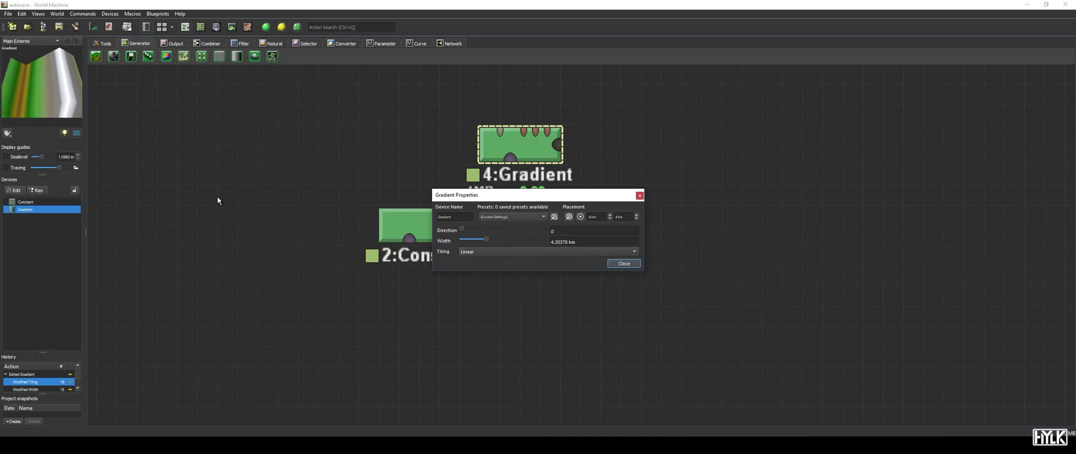
left_click(491, 238)
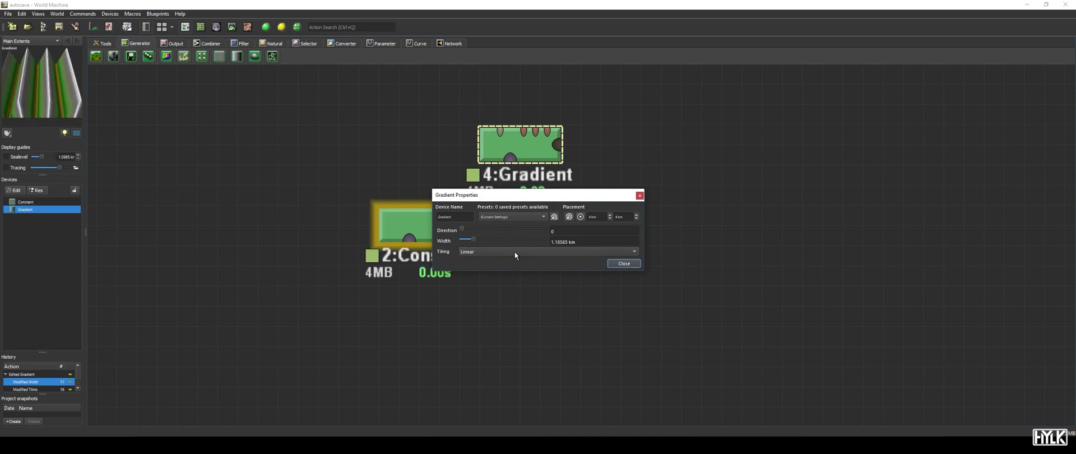
left_click(514, 251)
left_click(510, 260)
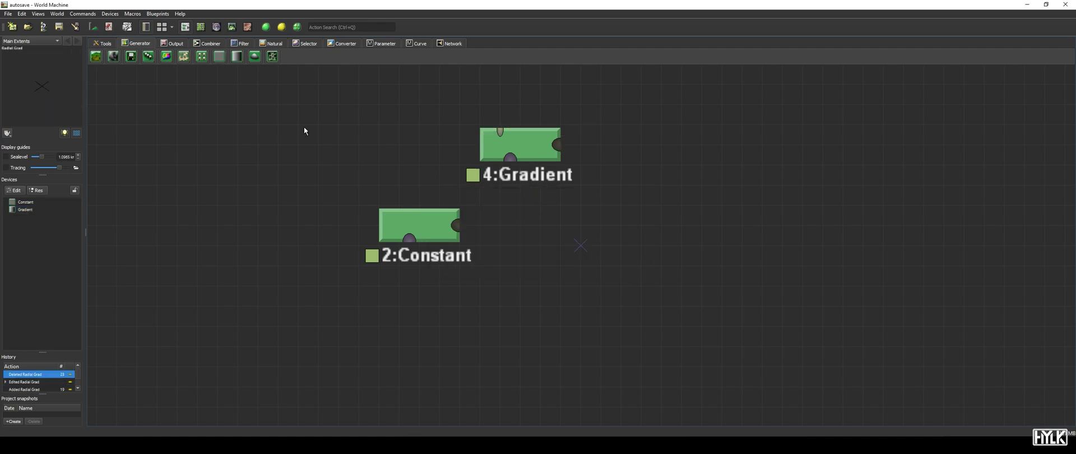
Add a Radial Grad device with Gaussian type and a 9.35023 km radius.
left_click(254, 56)
left_click(579, 207)
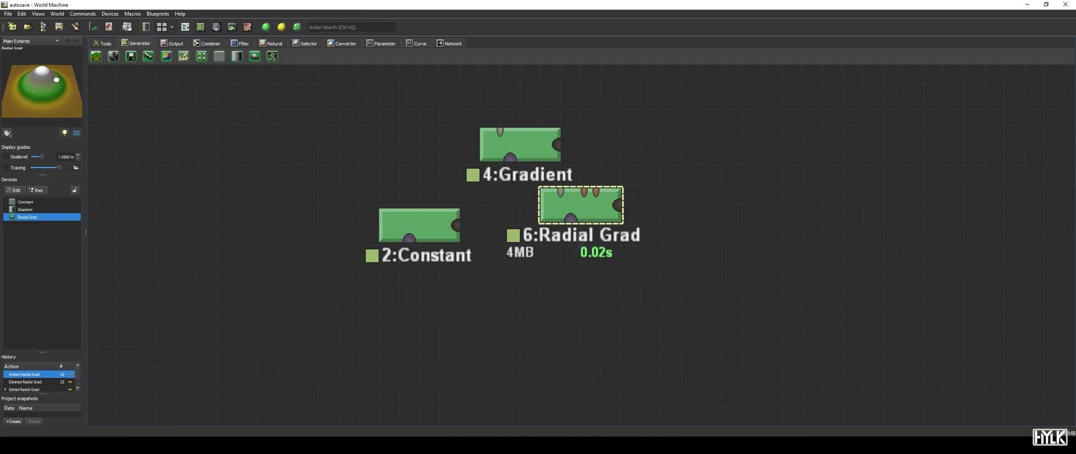
double_click(552, 224)
left_click_drag(533, 199, 415, 114)
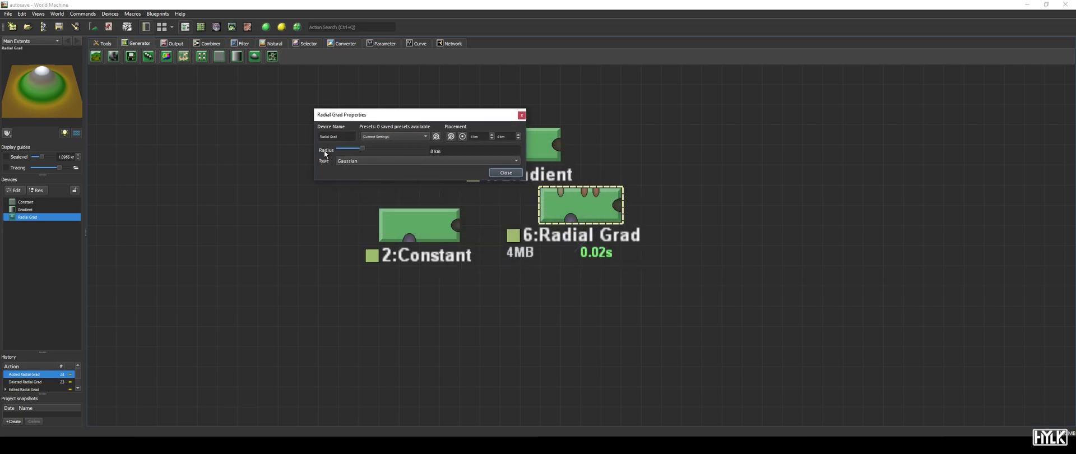
mouse_move(363, 148)
left_mouse_down()
mouse_move(380, 149)
mouse_move(357, 149)
mouse_move(366, 149)
left_mouse_up()
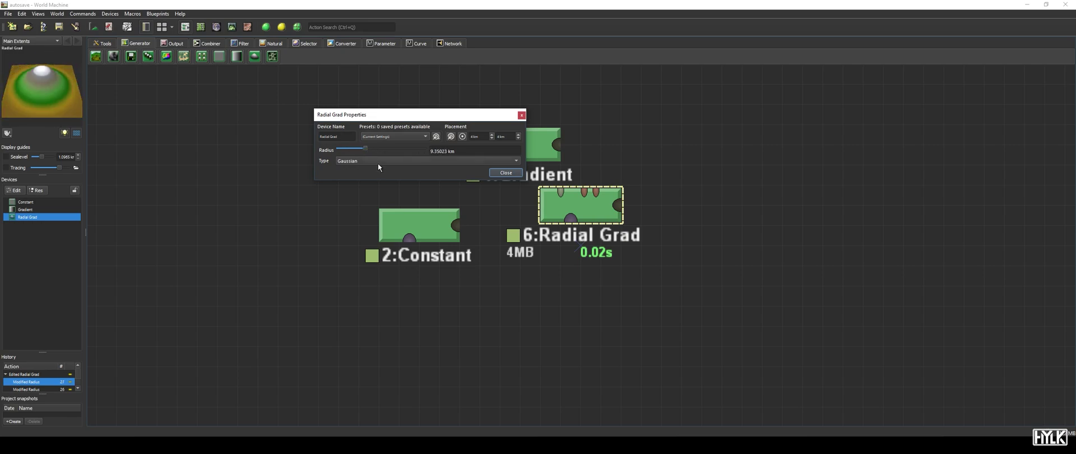
left_click(379, 162)
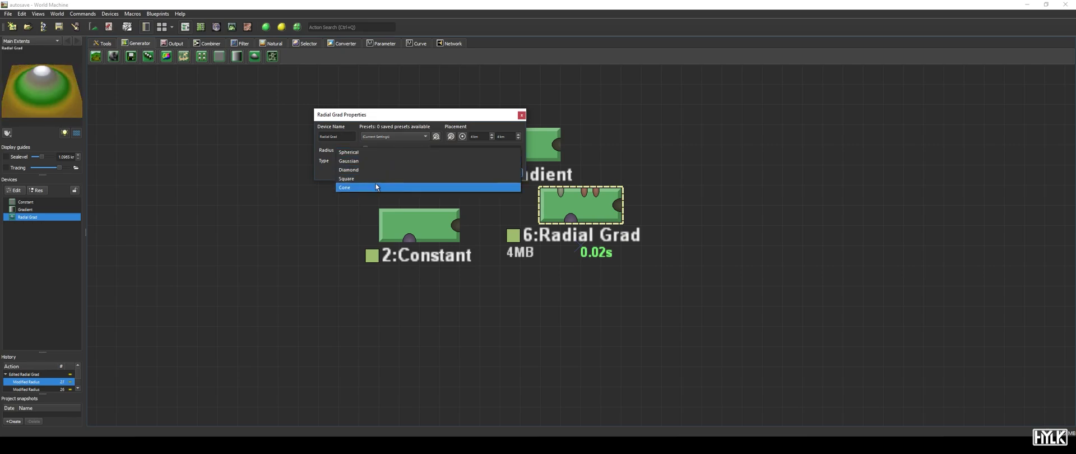
left_click(373, 161)
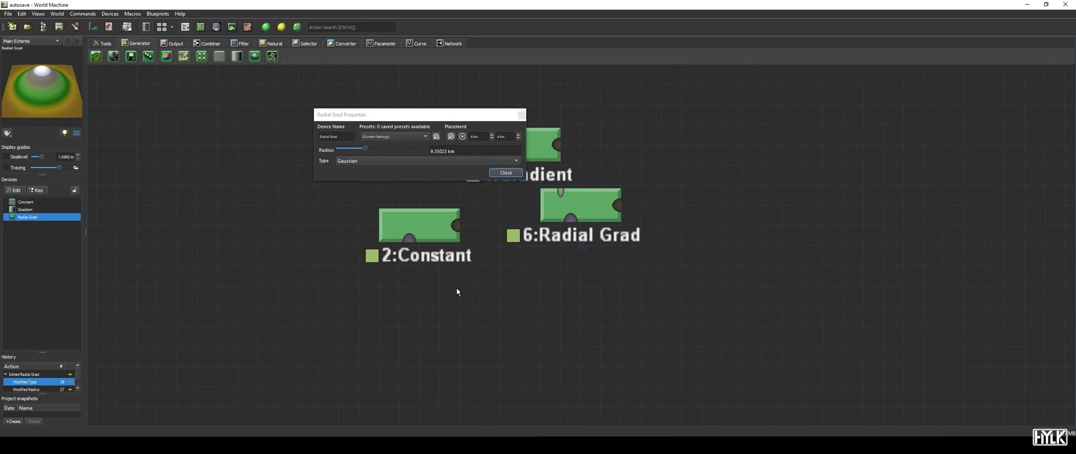
Reduce the Radial Grad's radius to 6.75043 km.
left_click(506, 172)
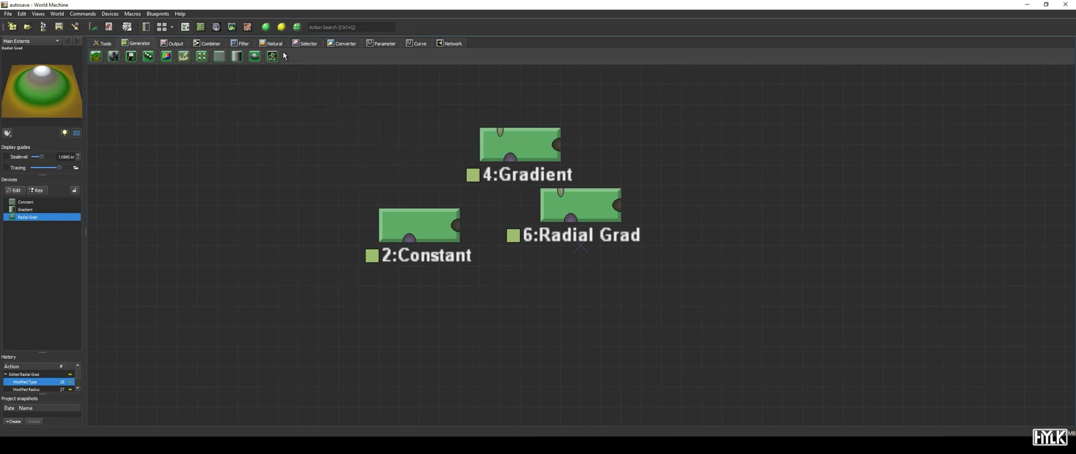
left_click(342, 43)
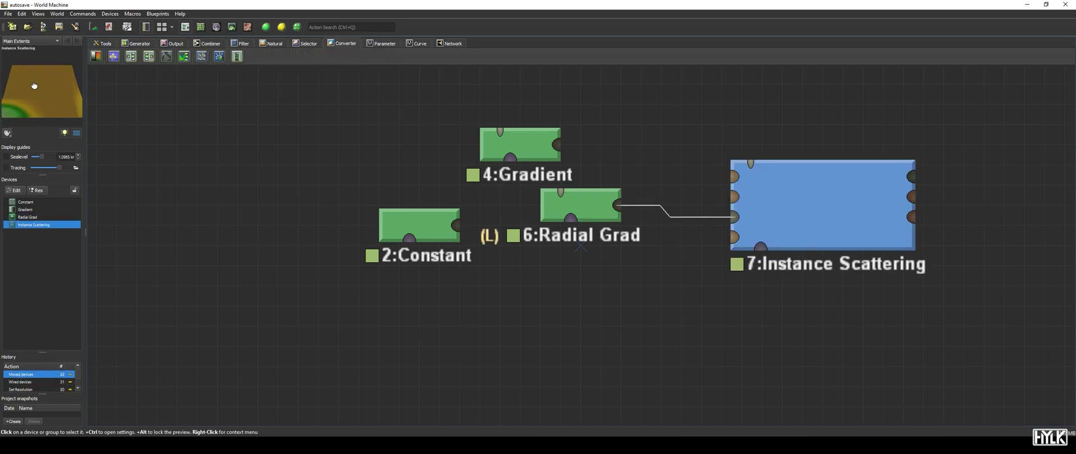
double_click(595, 201)
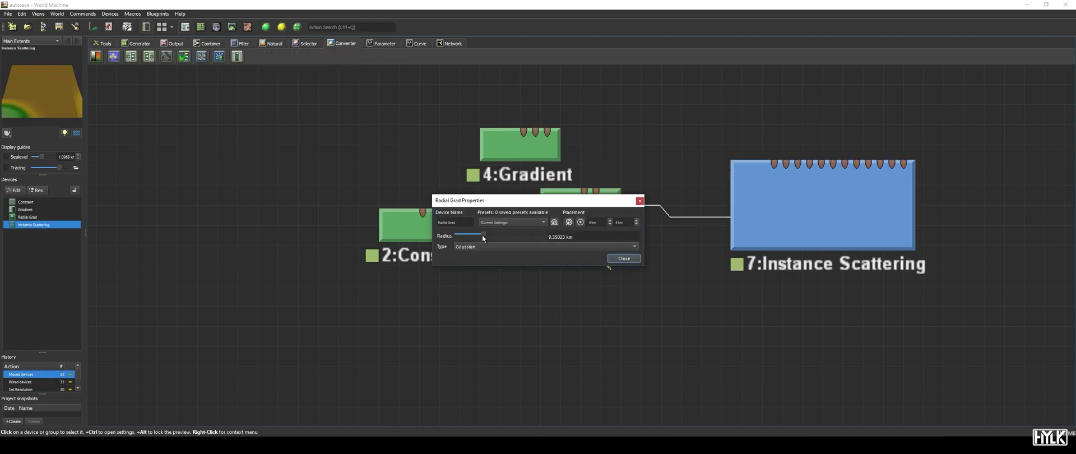
left_click_drag(484, 233, 479, 233)
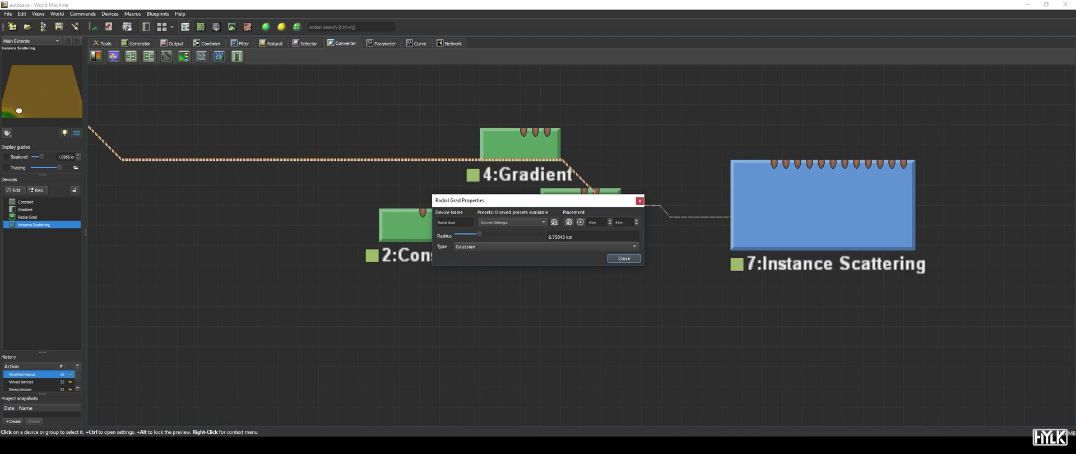
Try the Spherical, Diamond and Square shapes, enlarging the radius to 14.0549 km.
left_click(624, 259)
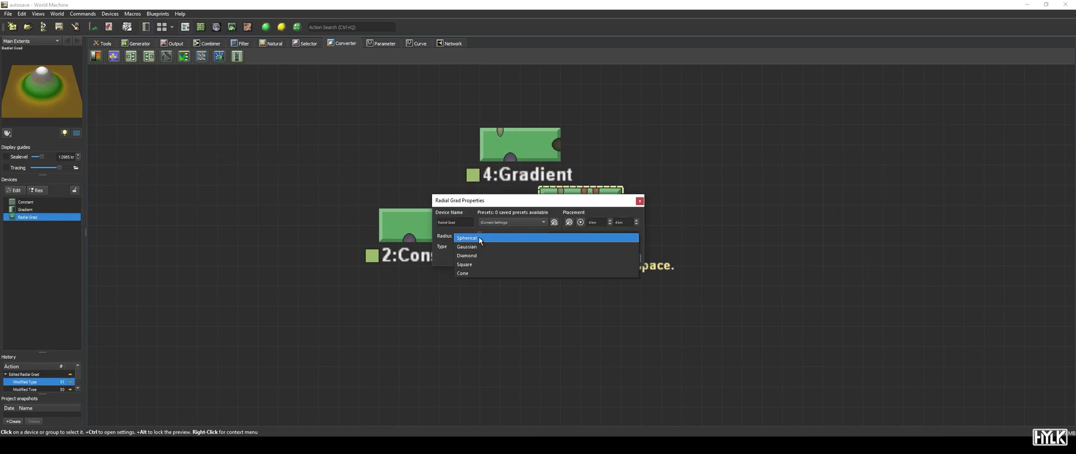
left_click(473, 258)
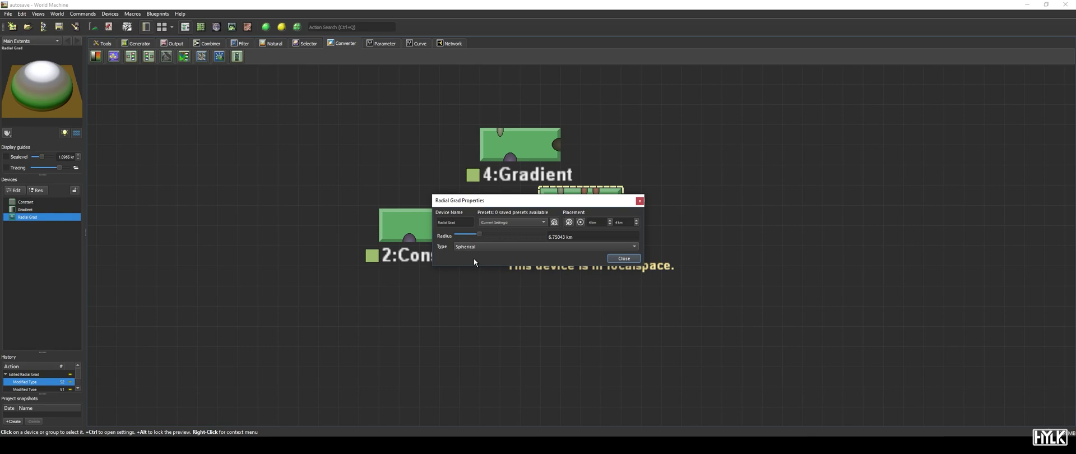
left_click(477, 251)
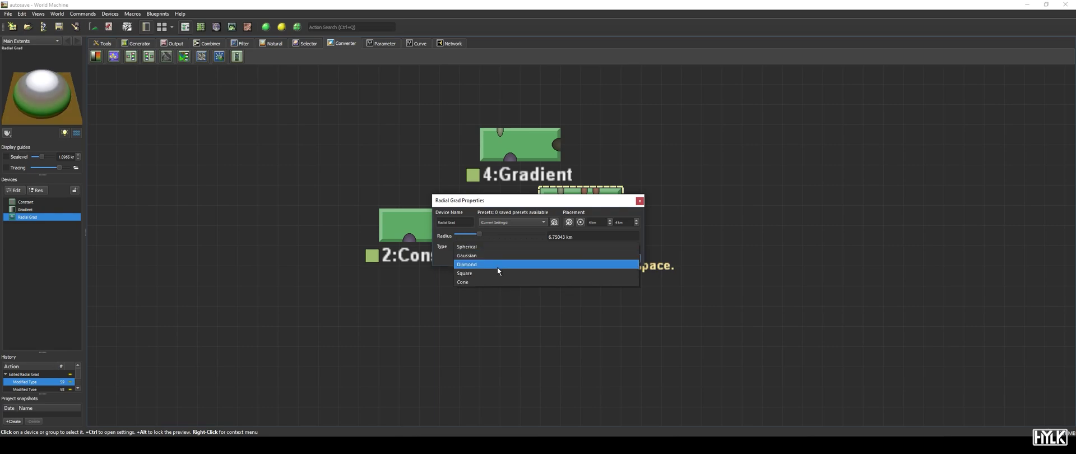
left_click(497, 266)
left_click_drag(54, 83, 109, 105)
left_click(505, 247)
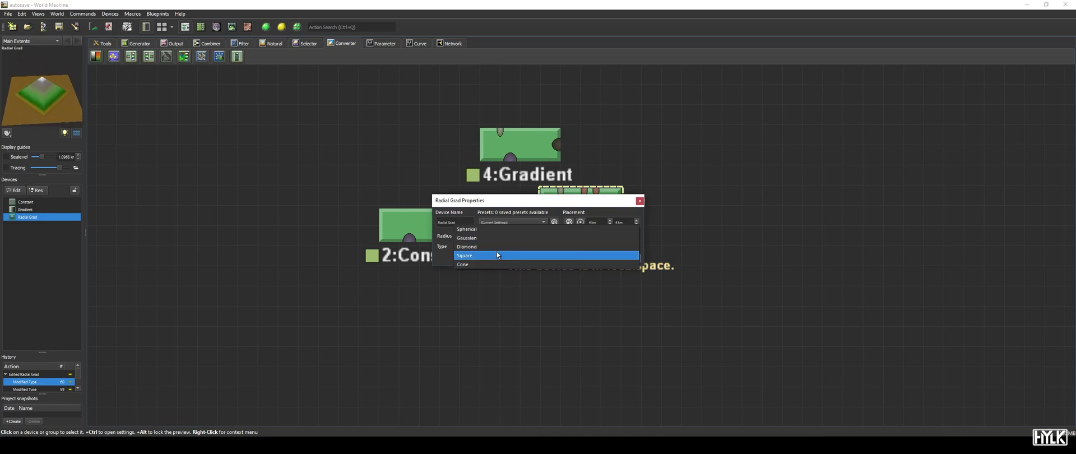
left_click(508, 255)
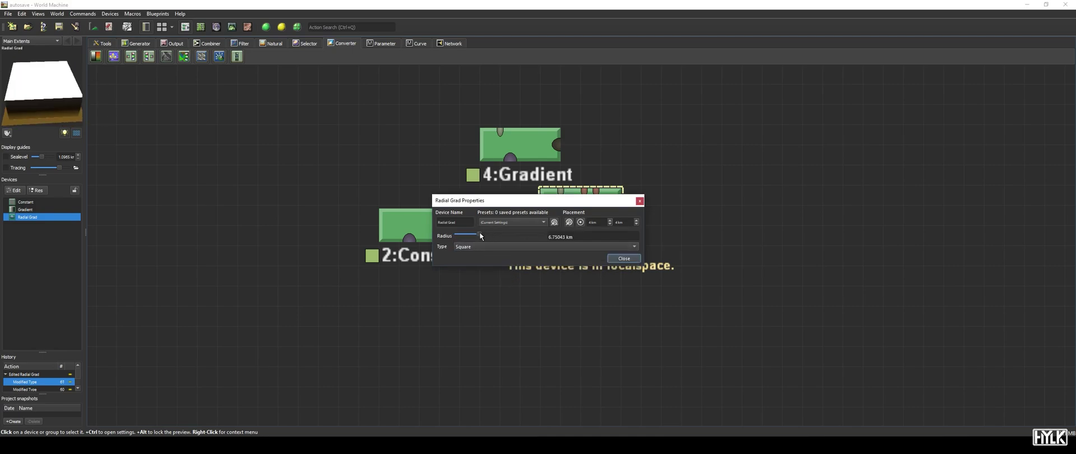
left_click_drag(479, 235, 491, 237)
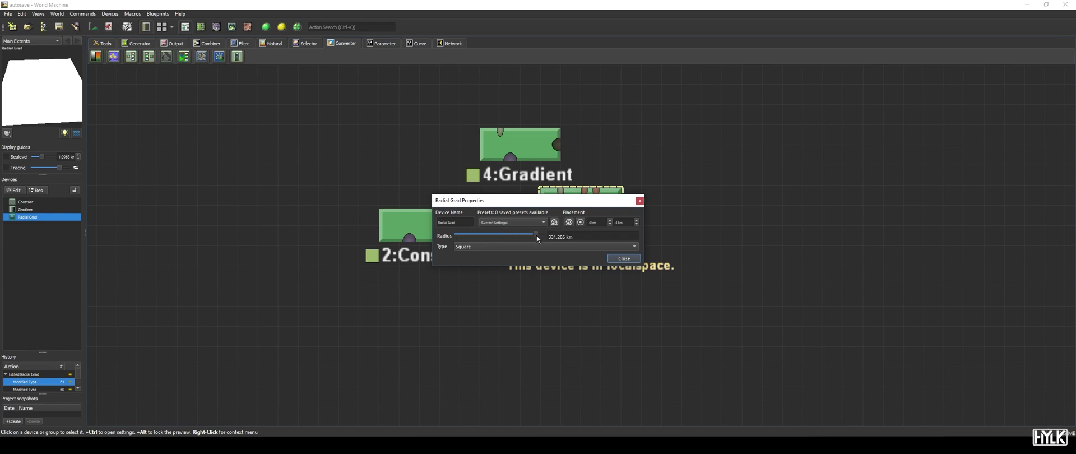
Set the Radial Grad to Cone and shrink its radius to 0.40756 km.
left_click(486, 247)
left_click(484, 256)
left_click_drag(533, 238, 508, 237)
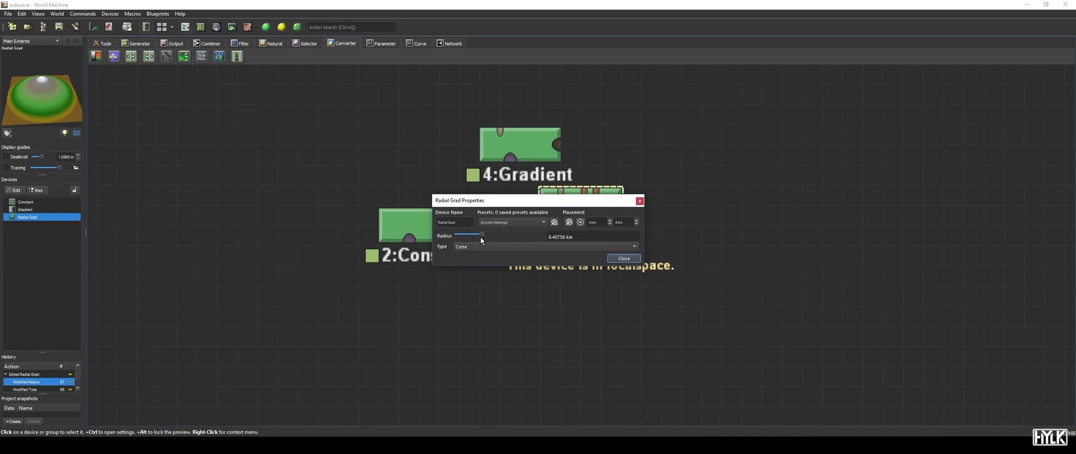
Place a Color device below the Constant and open its colour picker showing #444444.
left_click(623, 260)
scroll(525, 327, "down", 1)
left_click(136, 43)
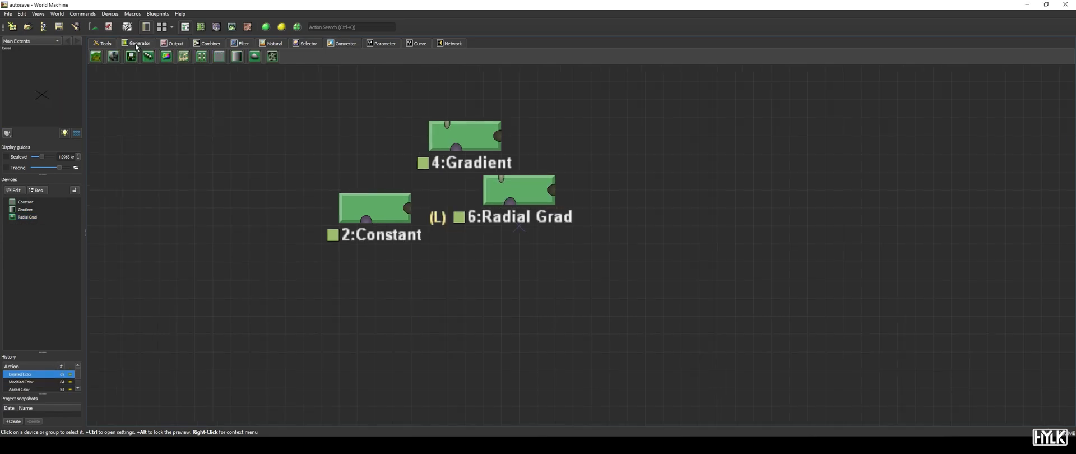
left_click(165, 56)
left_click(429, 297)
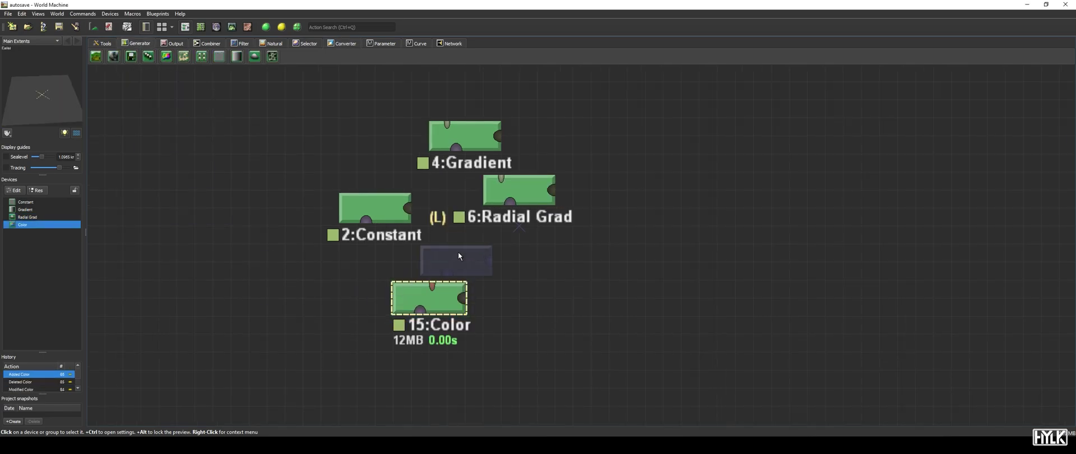
double_click(446, 305)
left_click(550, 237)
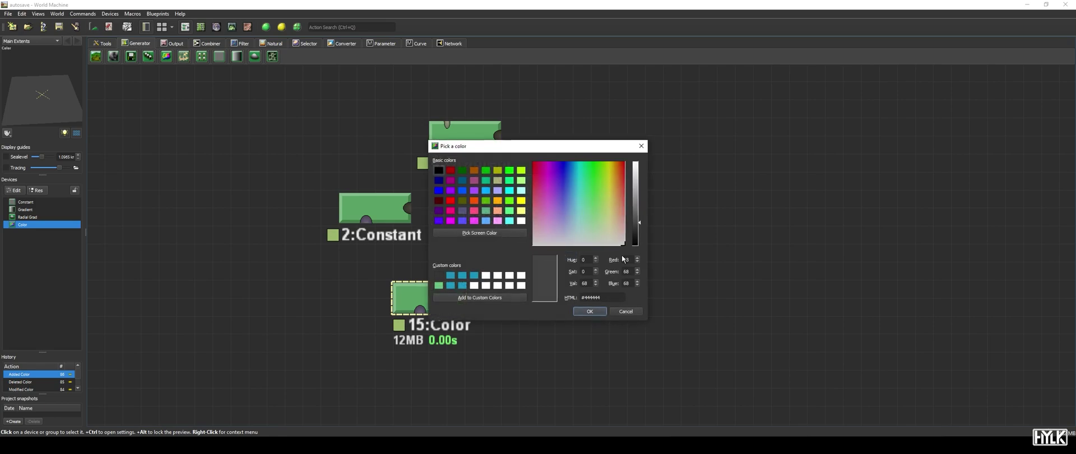
left_click_drag(561, 140, 380, 139)
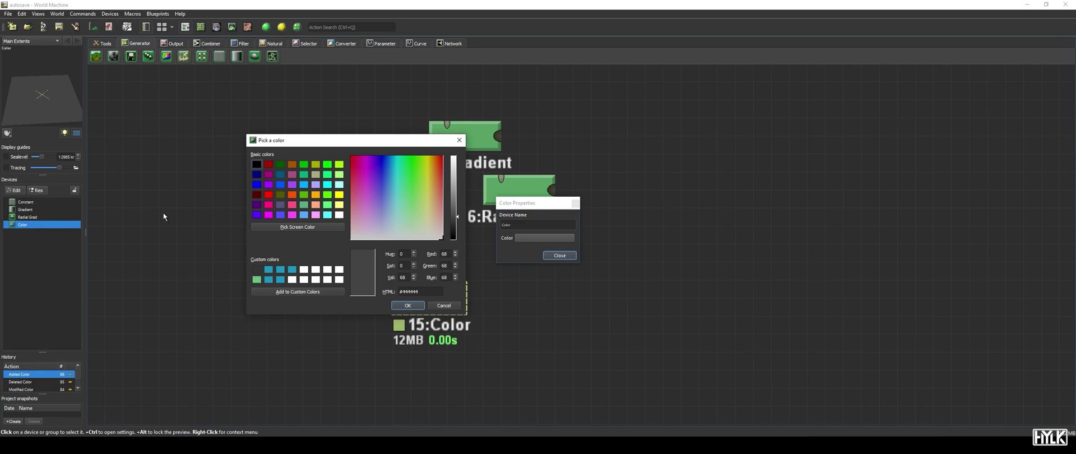
Sample a dark grey from the screen and try greens and other spectrum hues.
left_click(313, 228)
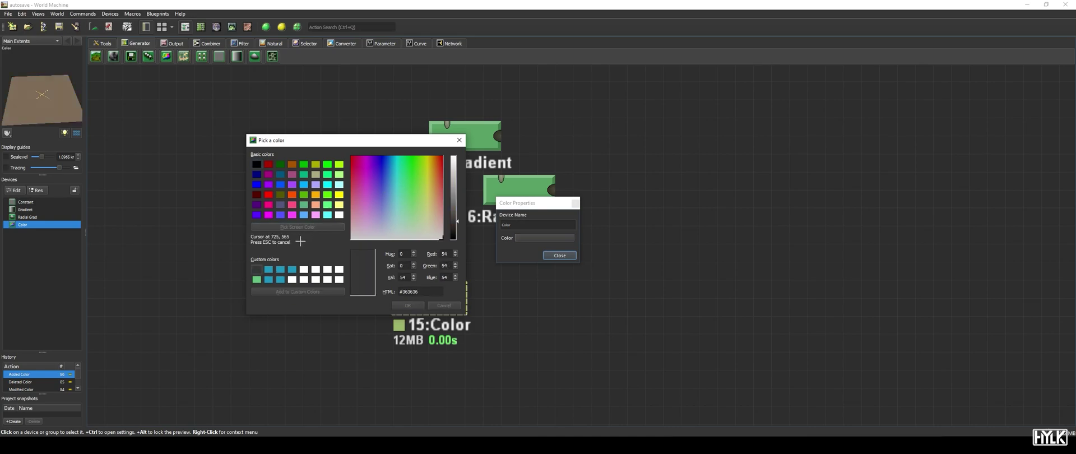
left_click(475, 331)
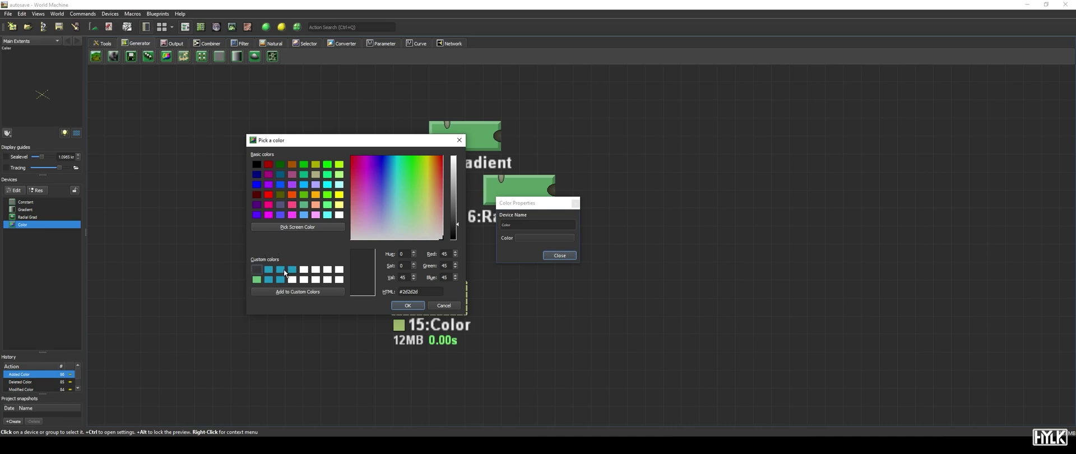
left_click(410, 176)
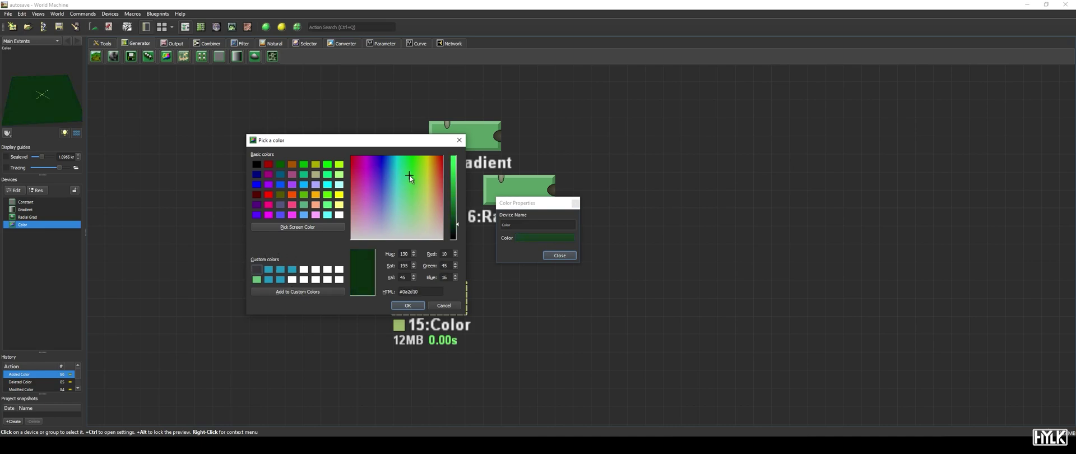
left_click(297, 291)
left_click(410, 178)
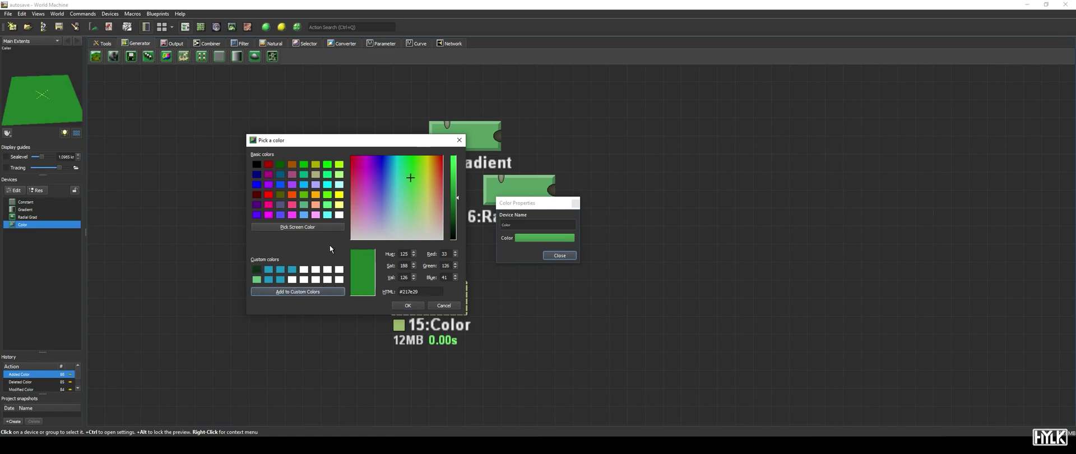
left_click_drag(410, 180, 454, 207)
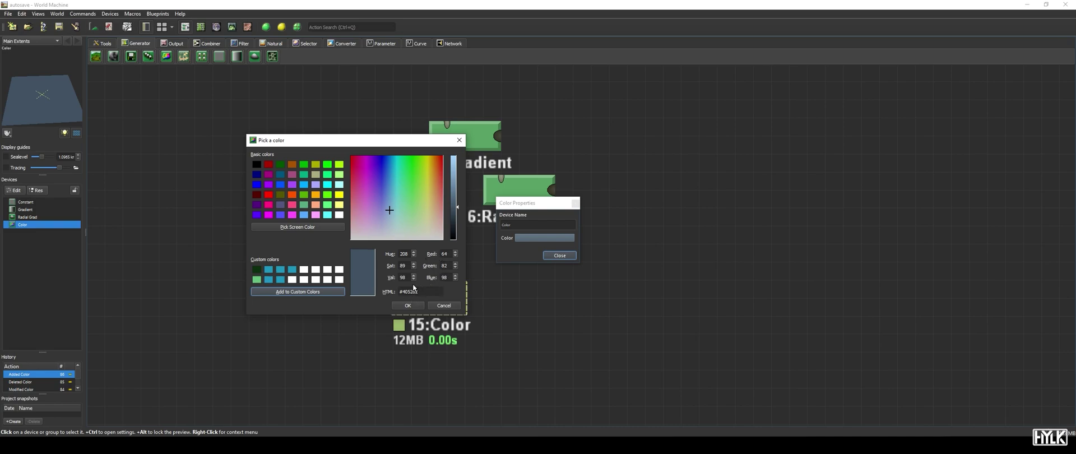
Confirm the slate blue-grey #405262 and close the Color properties.
left_click_drag(436, 291, 385, 295)
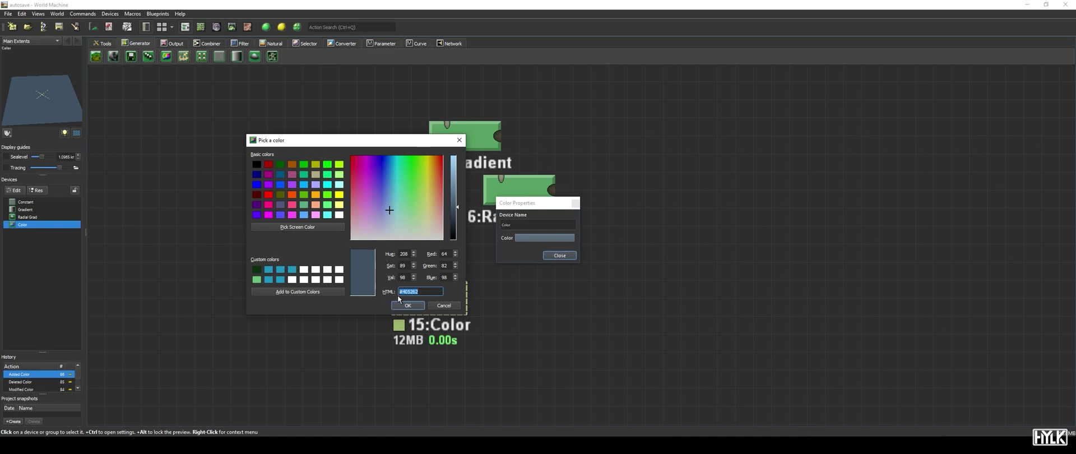
left_click(403, 306)
left_click(558, 255)
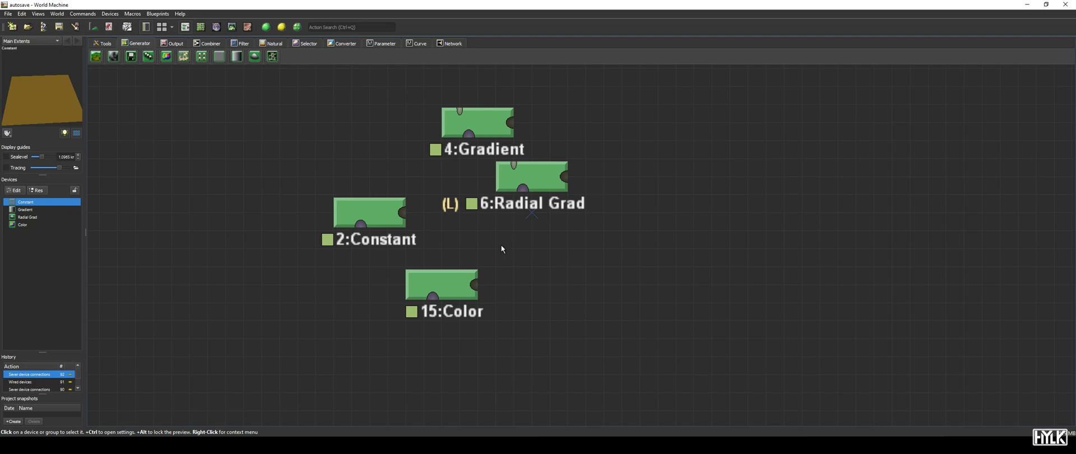
Wire the Constant into the Gradient's Mask Input and set the Constant Height to 2.55 km.
left_click_drag(403, 211, 486, 127)
left_click(484, 132, "alt")
left_click(367, 213, "ctrl")
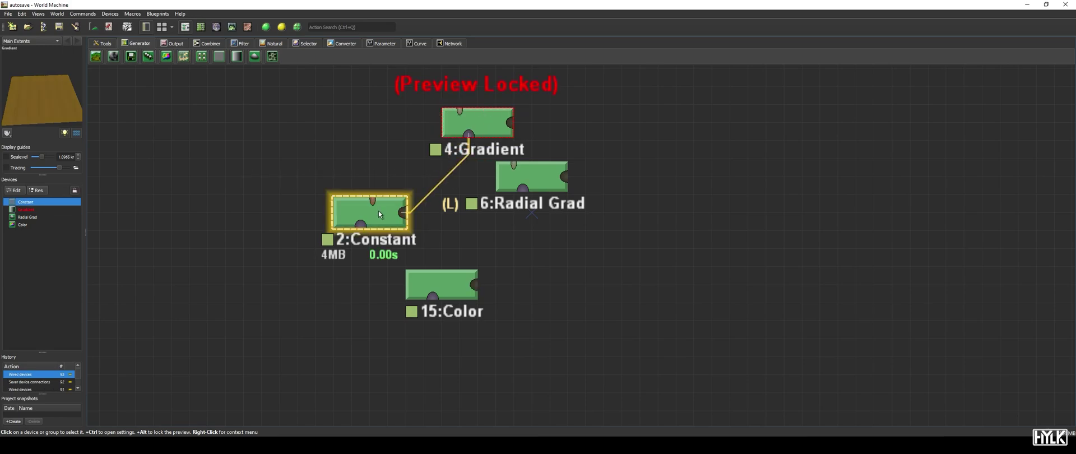
mouse_move(495, 234)
left_mouse_down()
mouse_move(543, 233)
mouse_move(497, 236)
left_mouse_up()
left_click(583, 255)
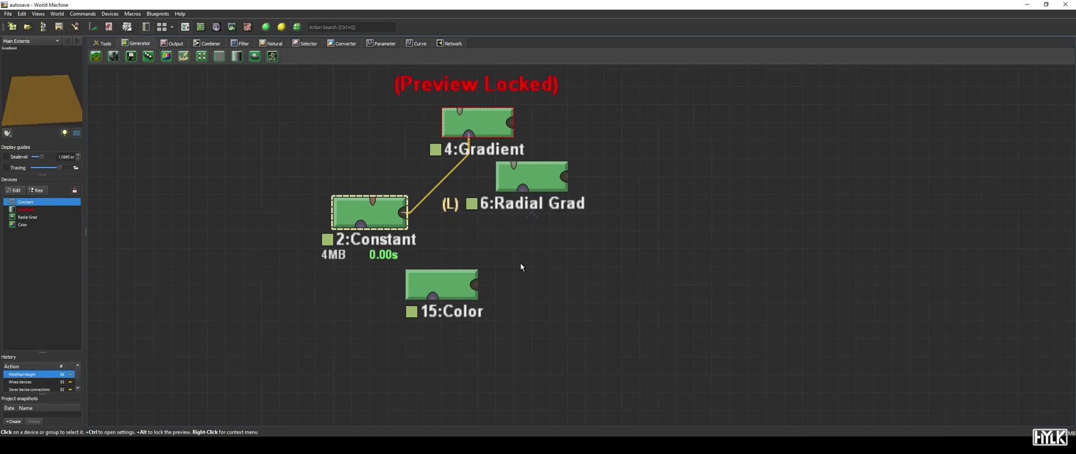
Set the Radial Grad's Type to Square.
left_click(533, 183)
left_click(533, 181, "alt")
left_click(533, 182, "ctrl")
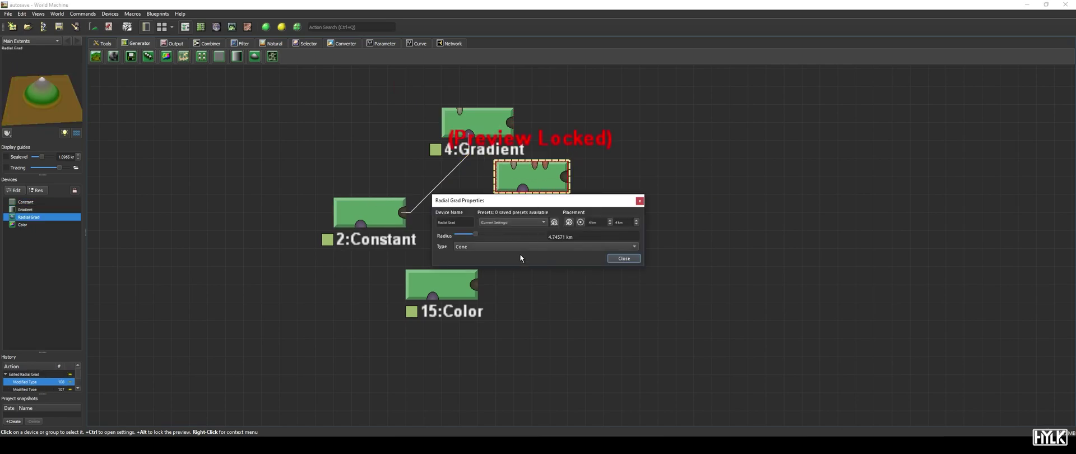
left_click(519, 246)
left_click(506, 239)
left_click(616, 260)
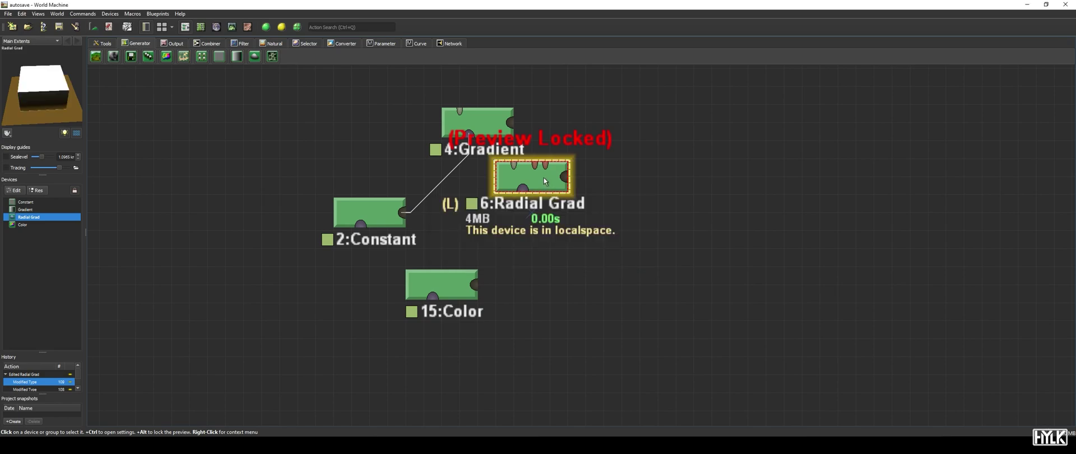
Switch the Radial Grad's Spatial Type to Worldspace.
right_click(544, 178)
left_click(624, 199)
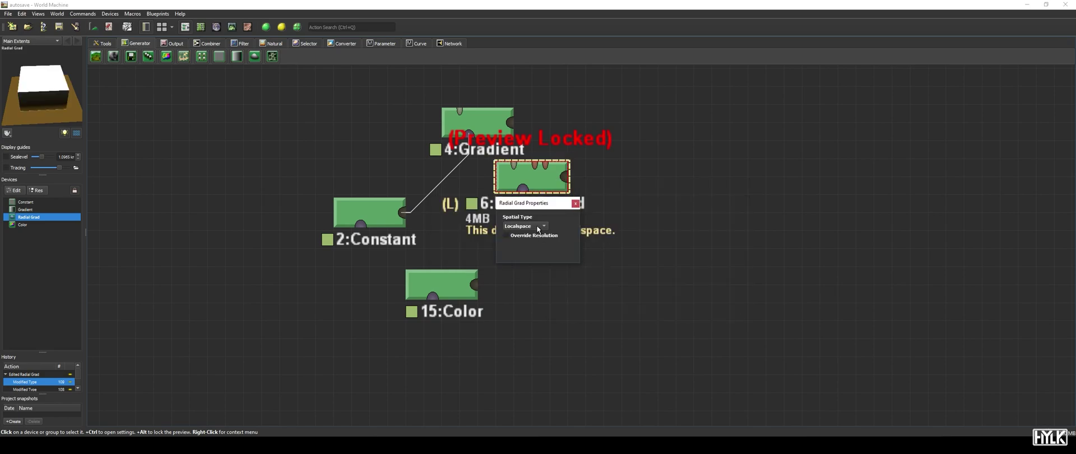
left_click(525, 226)
left_click(527, 234)
left_click(575, 203)
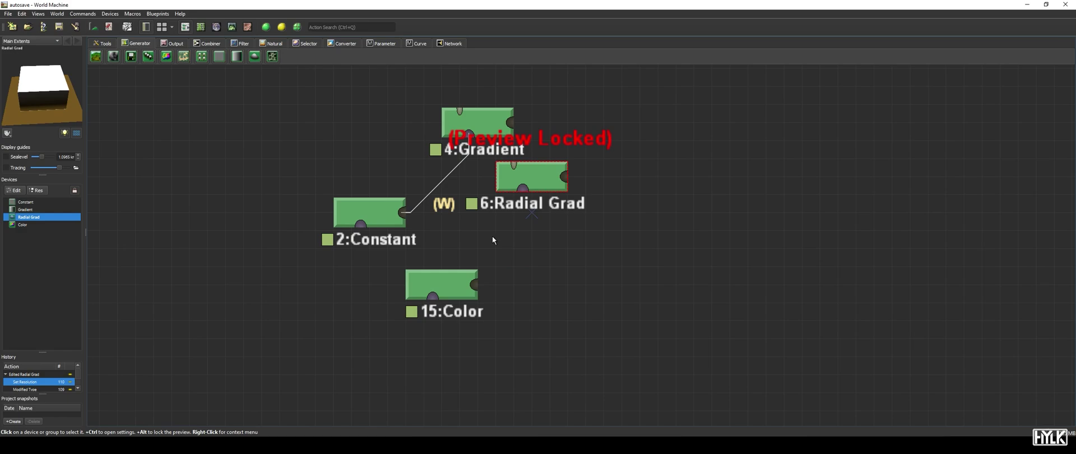
Wire the Constant into the Radial Grad and lower its Height to 2.07187 km.
left_click_drag(405, 212, 536, 178)
double_click(370, 209)
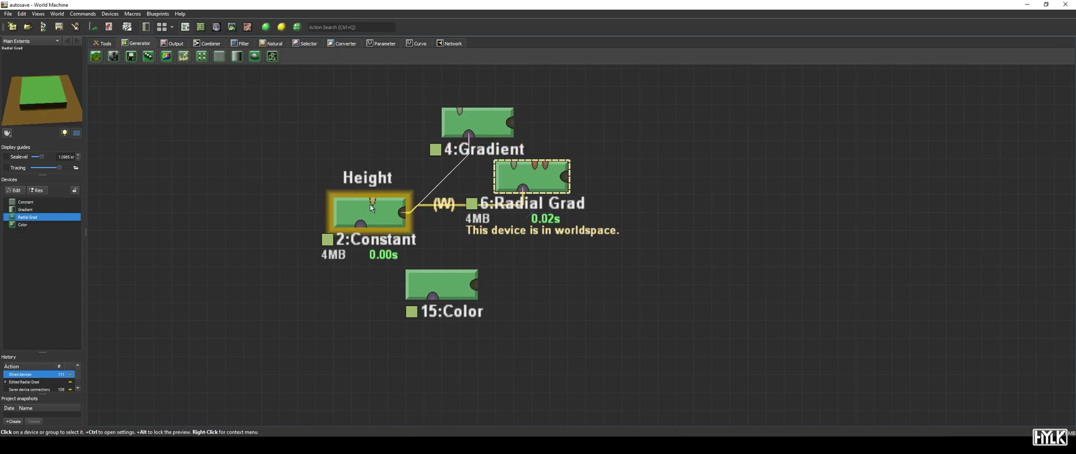
mouse_move(517, 236)
left_mouse_down()
mouse_move(533, 237)
mouse_move(515, 234)
left_mouse_up()
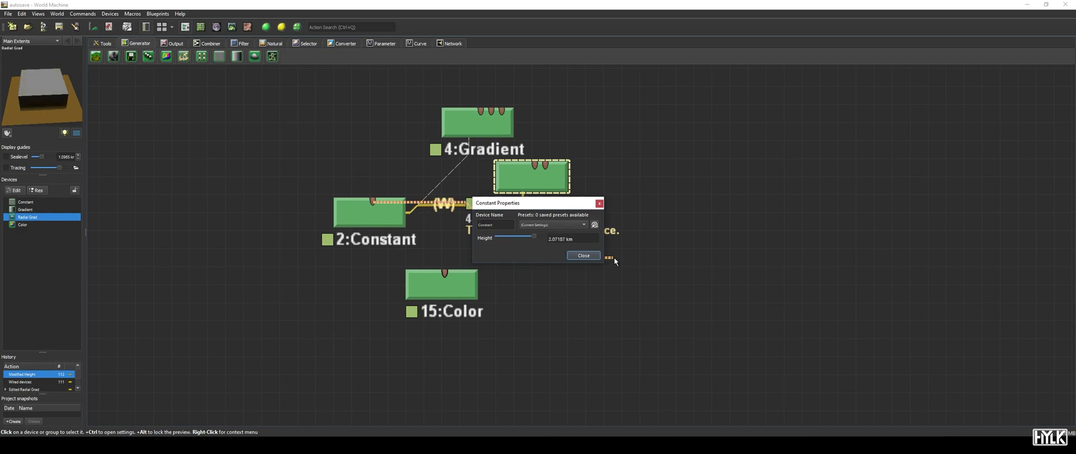
Move Color up-right, feed the Gradient into its Mask Input, and set Gradient width to 15.7257 km.
left_click(584, 255)
left_click_drag(455, 288, 689, 104, "alt")
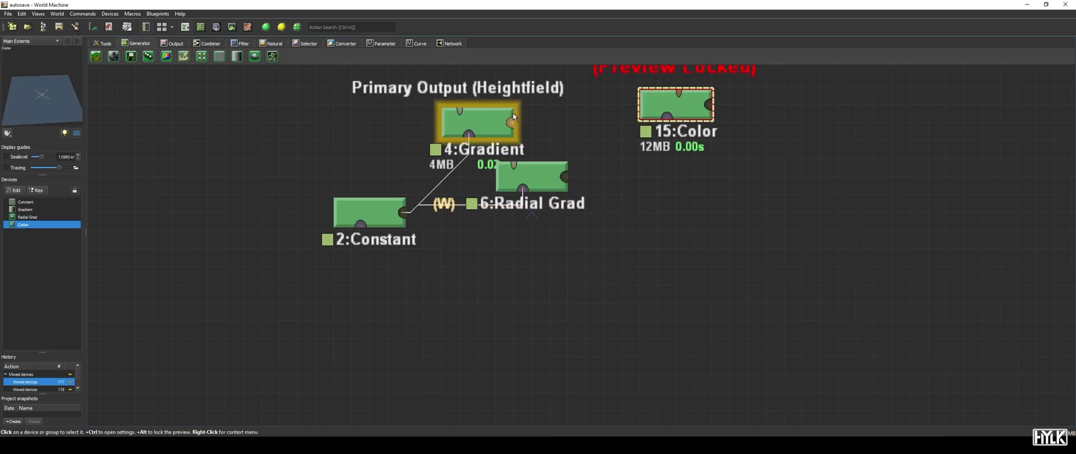
left_click_drag(512, 121, 668, 120)
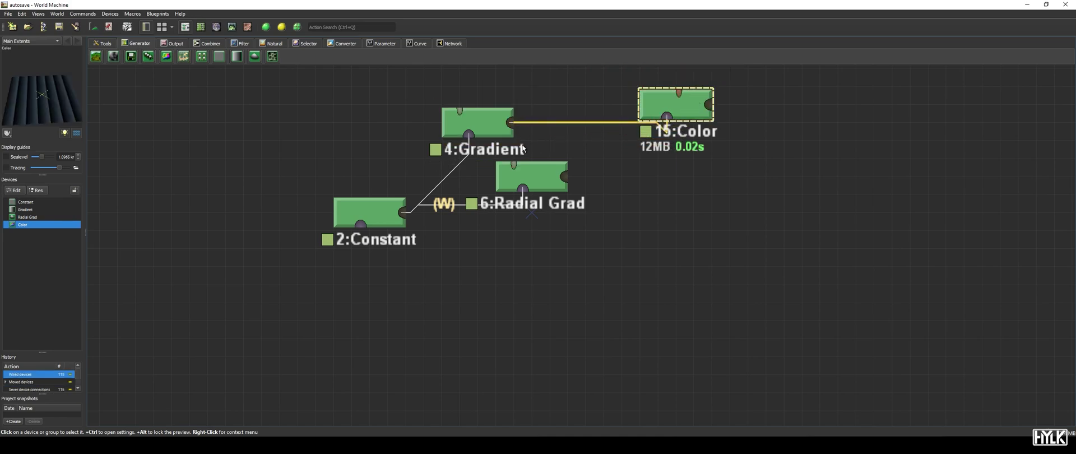
left_click(493, 126, "ctrl")
left_click_drag(476, 236, 498, 233)
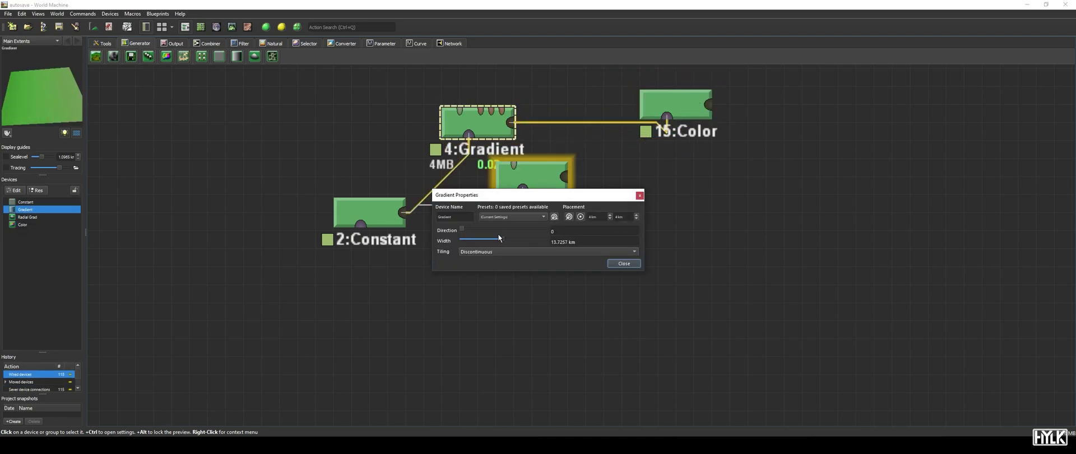
left_click(624, 263)
left_click(680, 106, "alt")
Lower the Constant's Height to 1.07578 km.
left_click(351, 221, "ctrl")
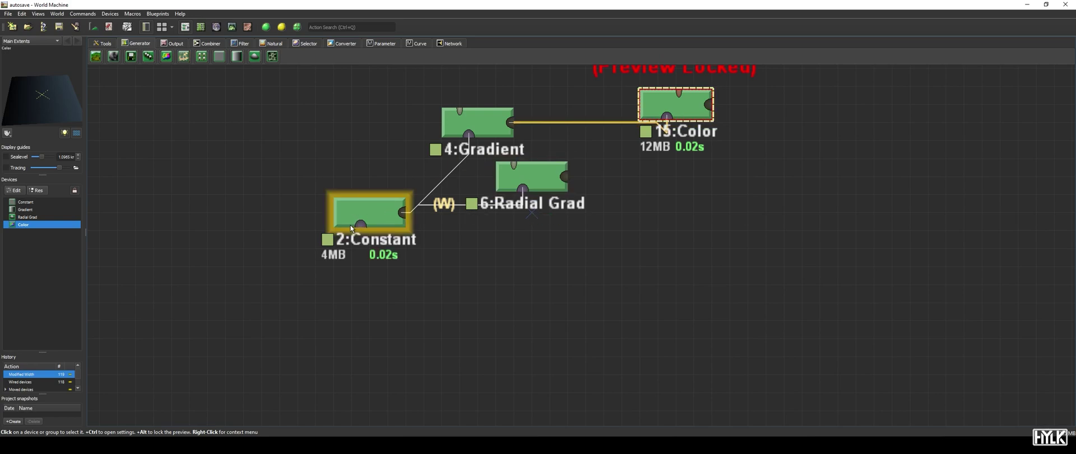
left_click_drag(534, 236, 510, 234)
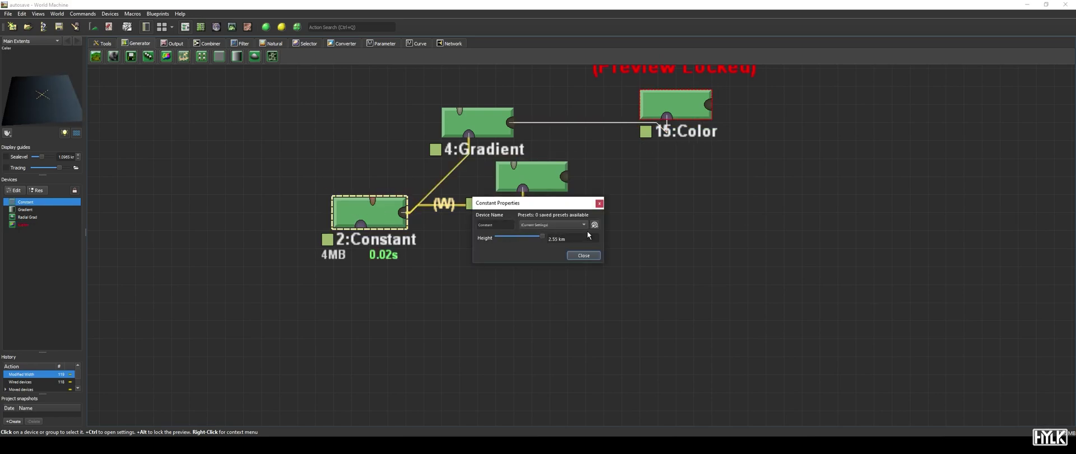
left_click(584, 255)
left_click(680, 222)
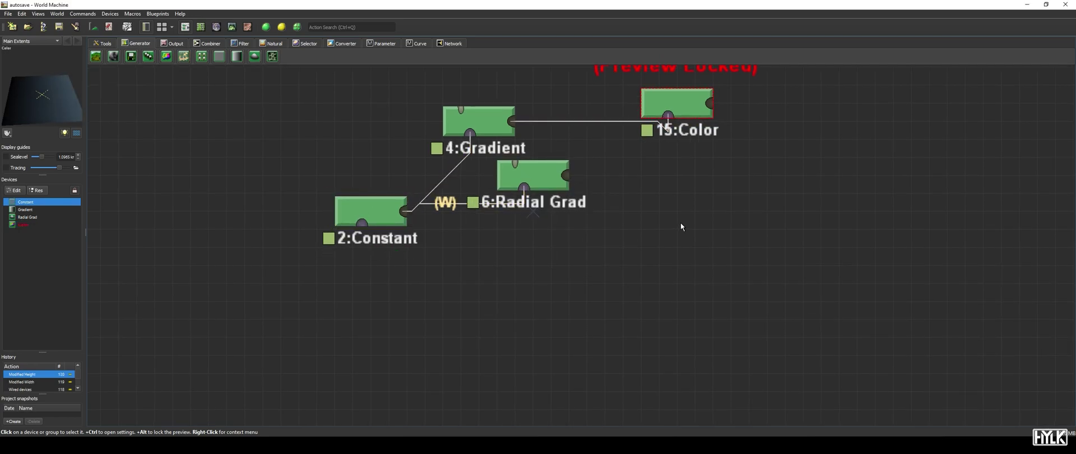